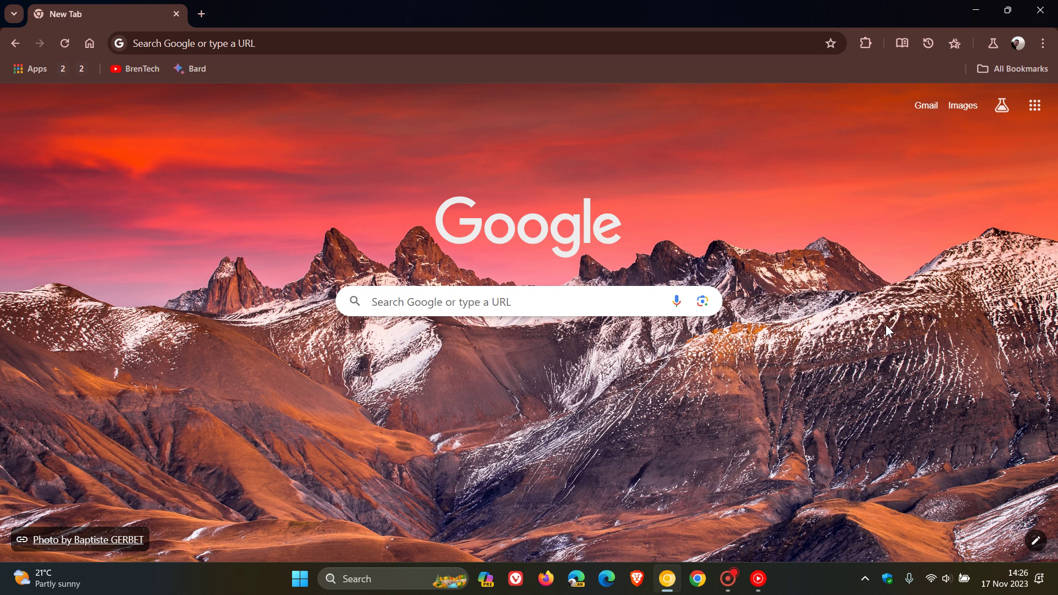
Open the Bookmarks side panel from the toolbar, then close it again.
left_click(952, 45)
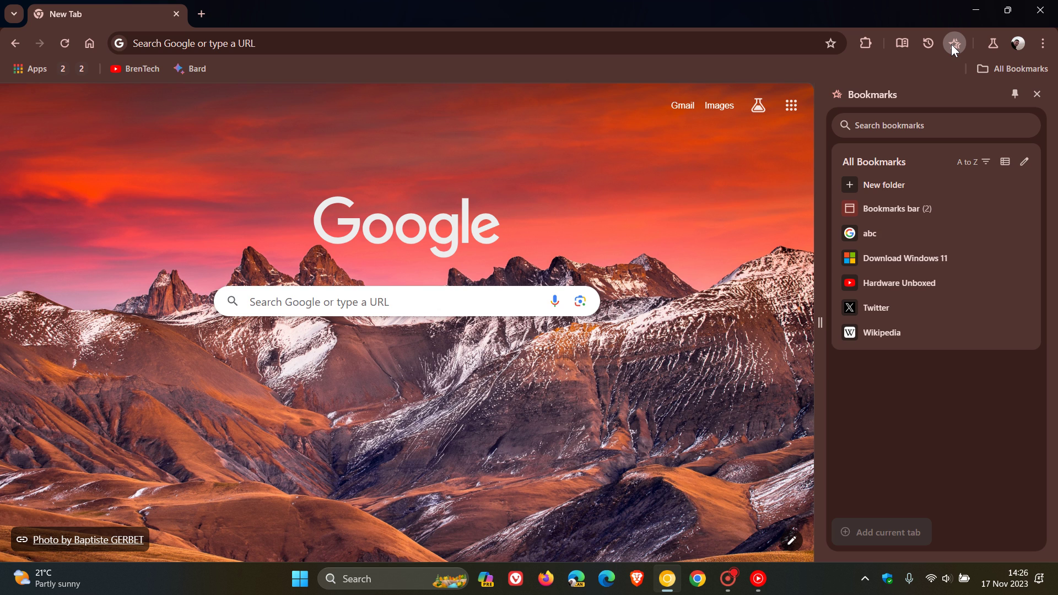
left_click(1037, 94)
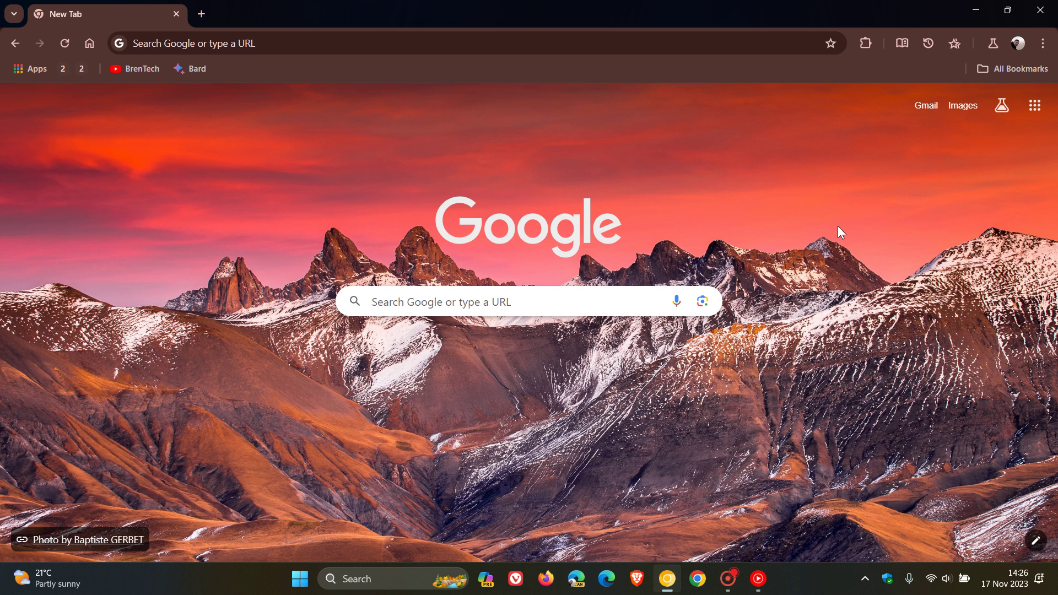
Unpin the Bookmarks and Reading mode buttons from the toolbar via their context menus.
left_click(903, 41)
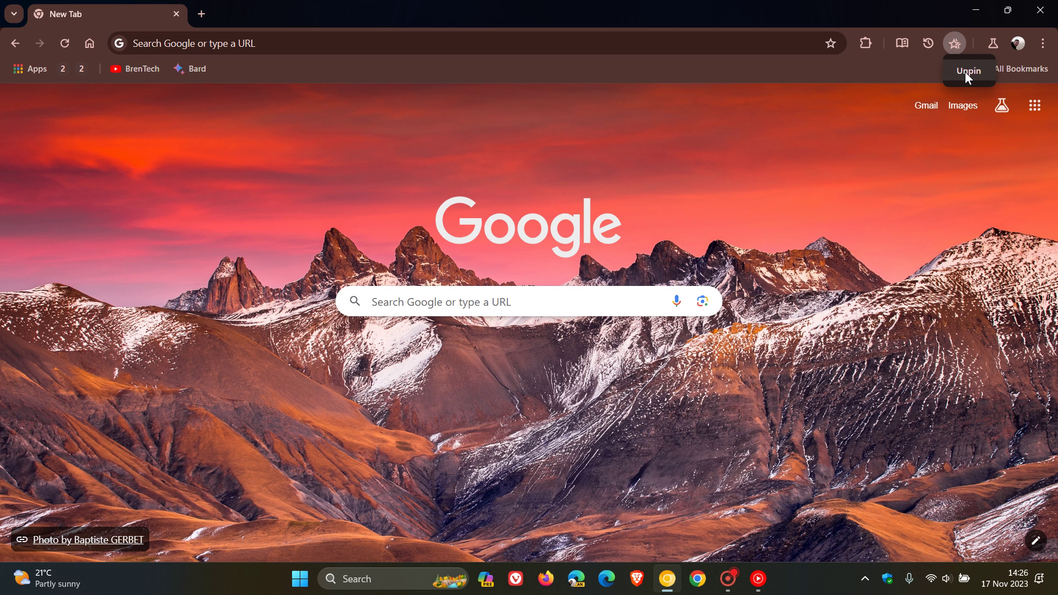
left_click(966, 72)
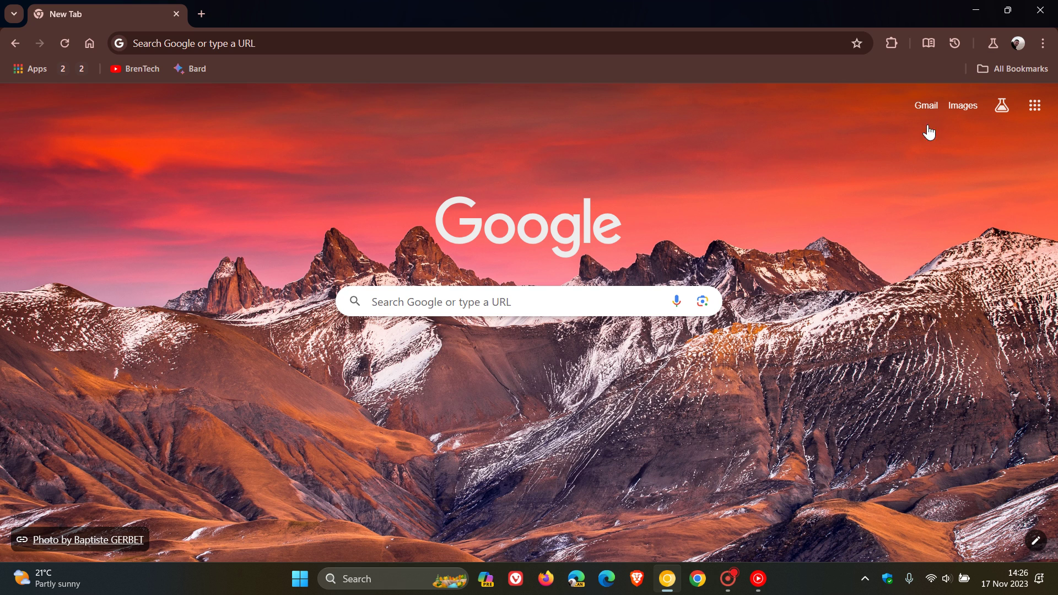
right_click(927, 44)
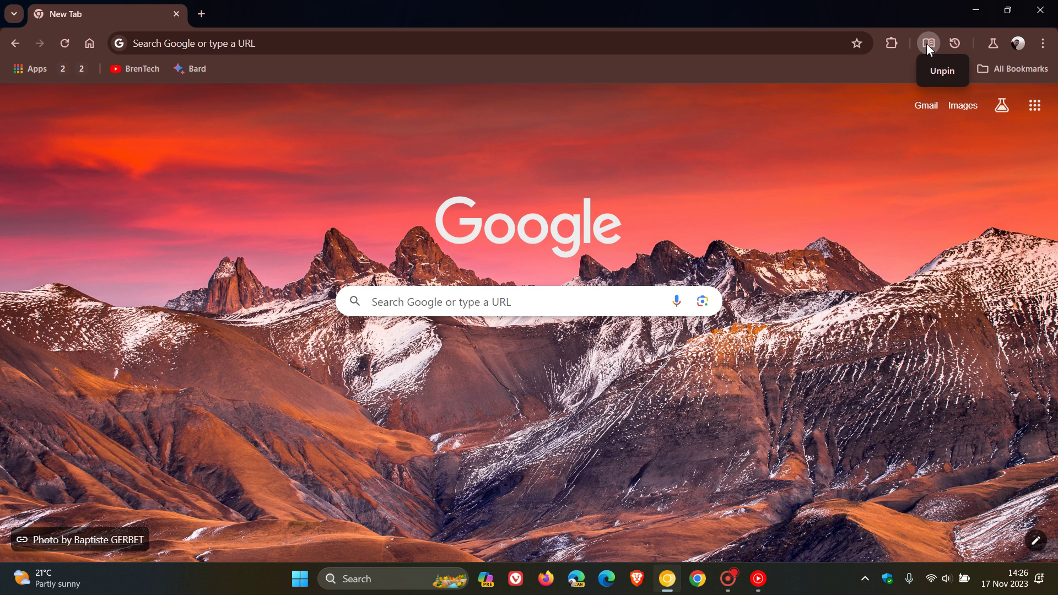
left_click(932, 74)
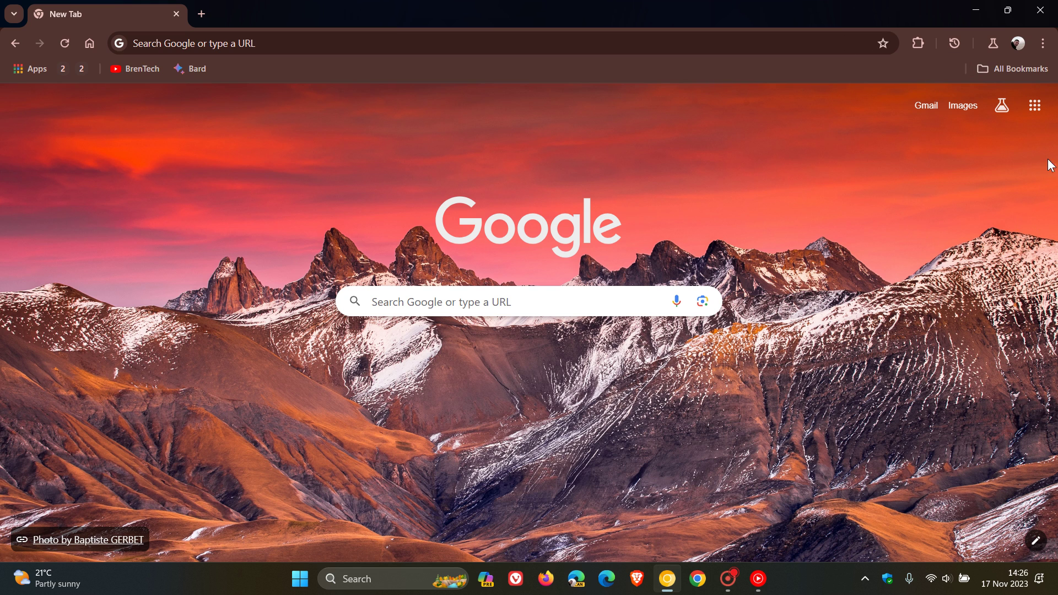
Show All Bookmarks in the side panel, pin Bookmarks to the toolbar, then close the panel.
left_click(1013, 71)
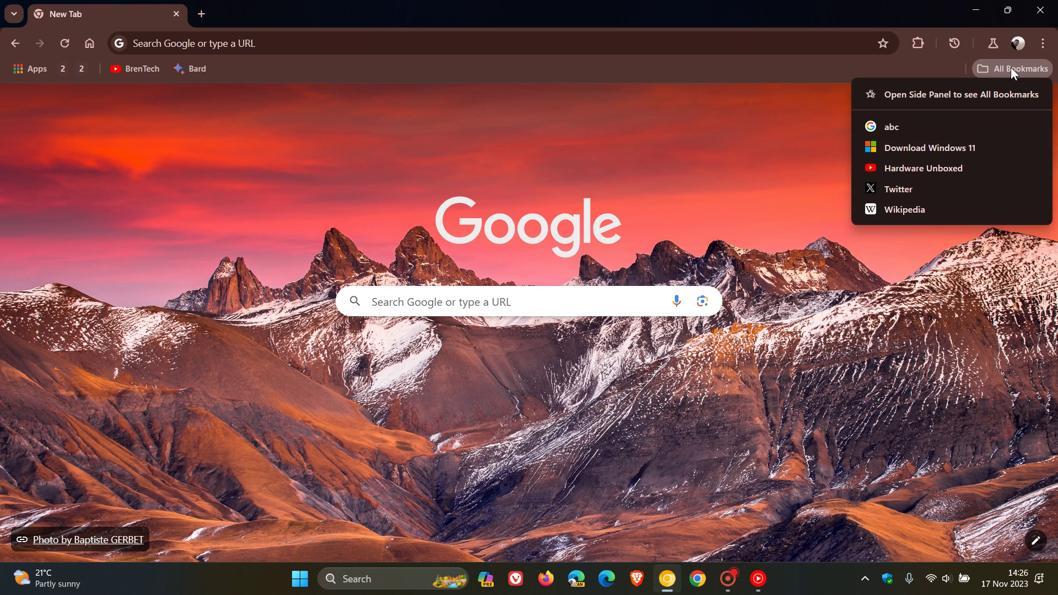
left_click(947, 95)
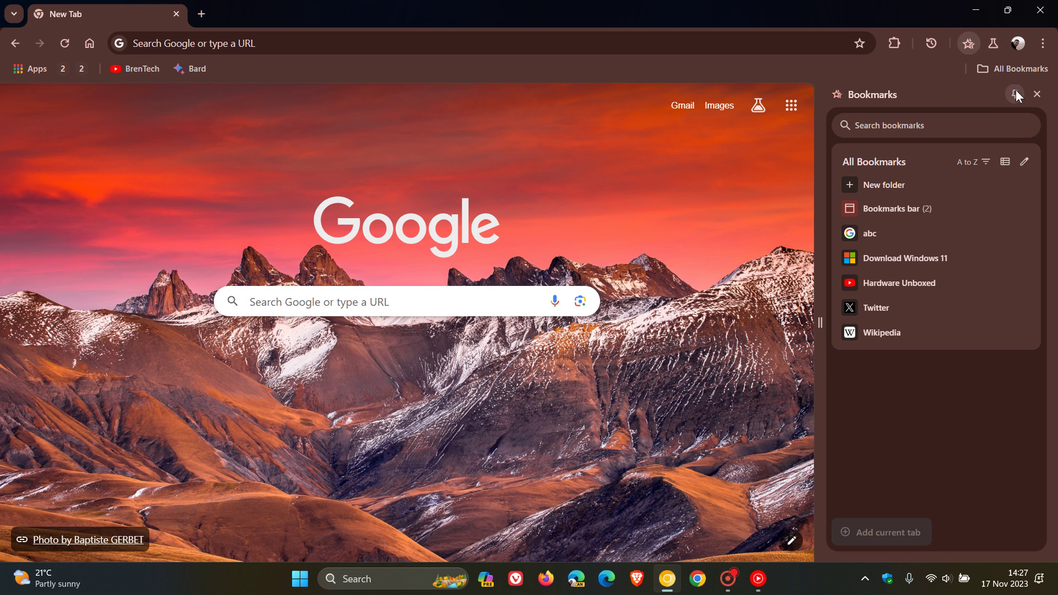
left_click(1016, 92)
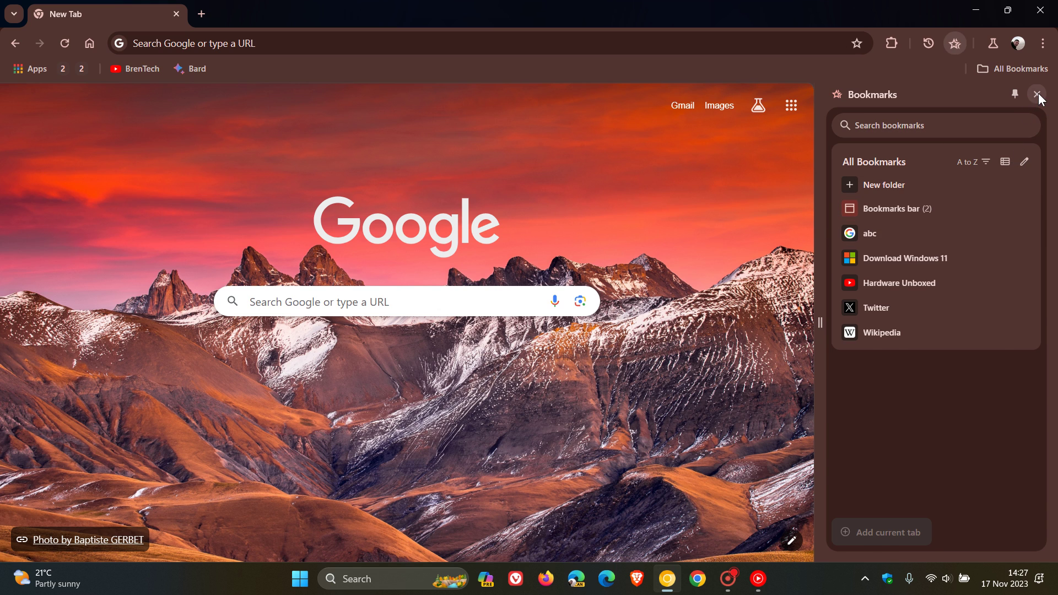
left_click(1038, 93)
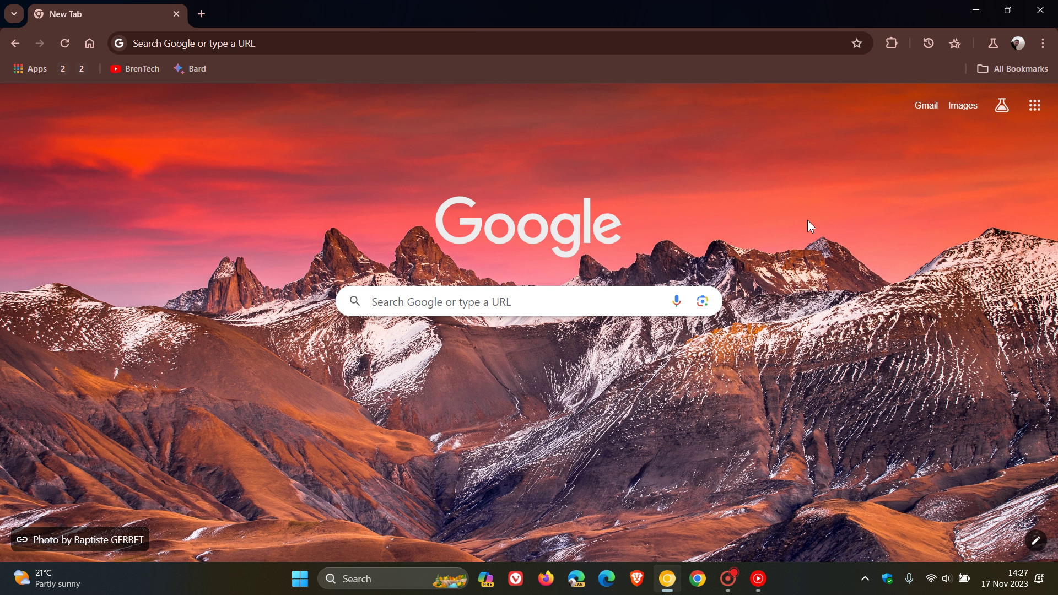